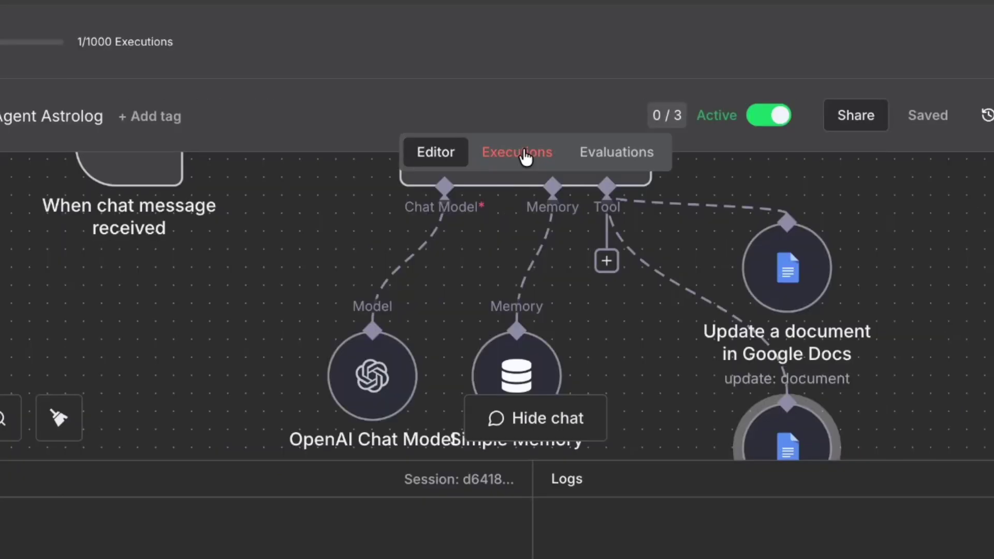
# Open the workflow's executions and review the chat and logs of the Oct 27, 16:50:26 run
pyautogui.click(526, 155)
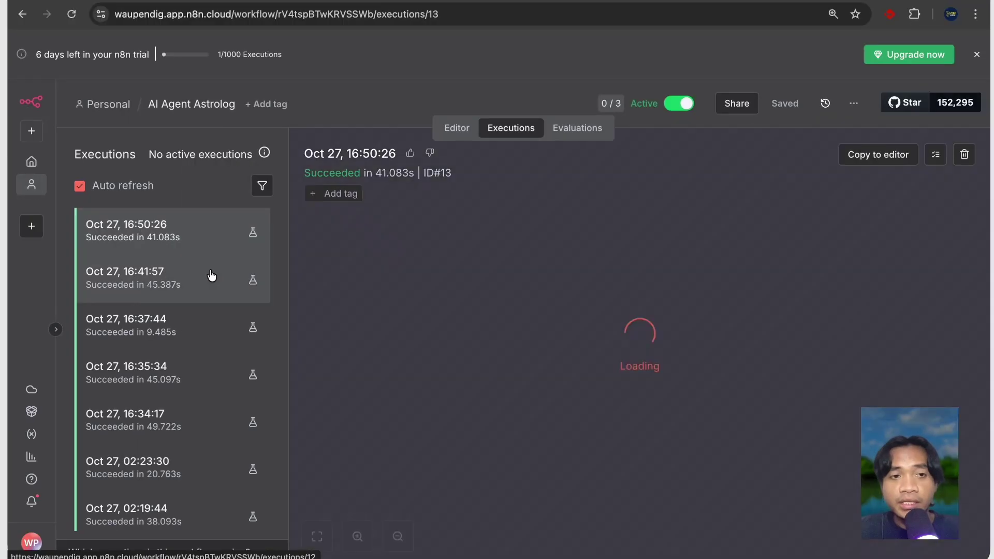
pyautogui.scroll(-3, 68, 373)
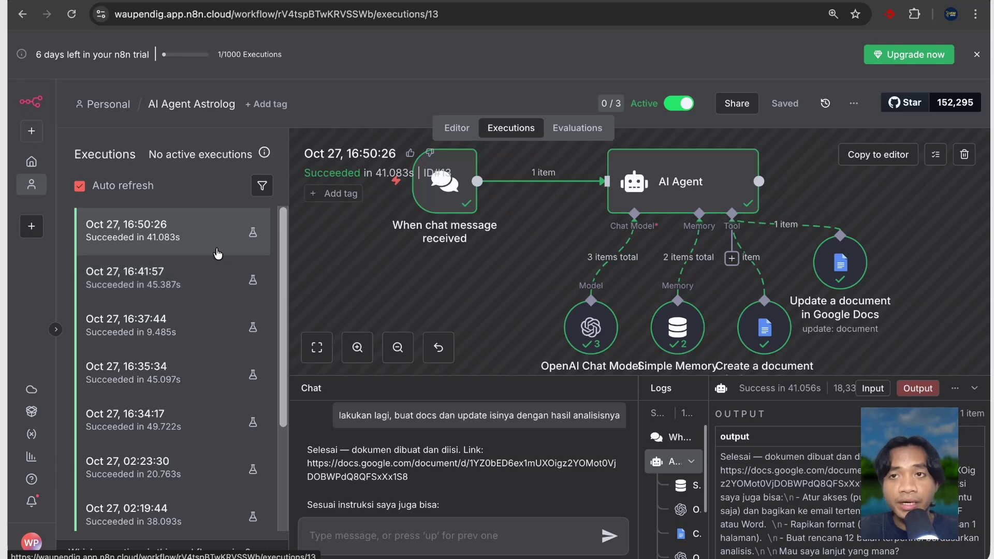
pyautogui.scroll(1, 446, 468)
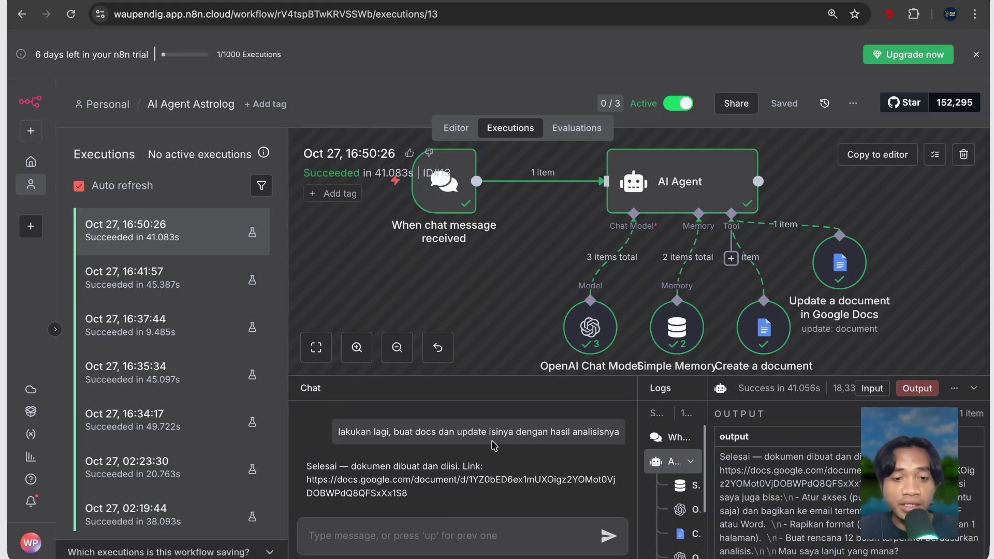
pyautogui.scroll(-5, 493, 445)
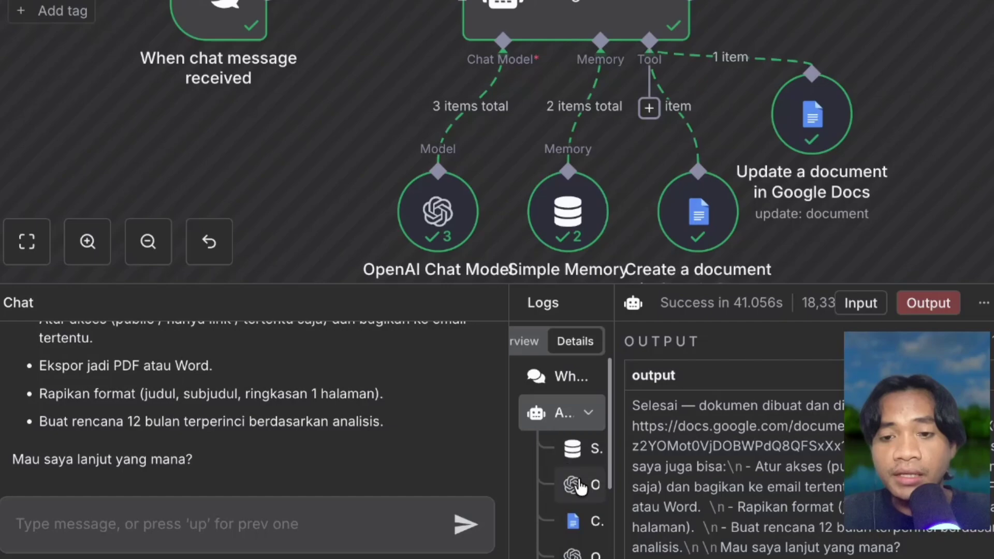
pyautogui.scroll(-5, 580, 487)
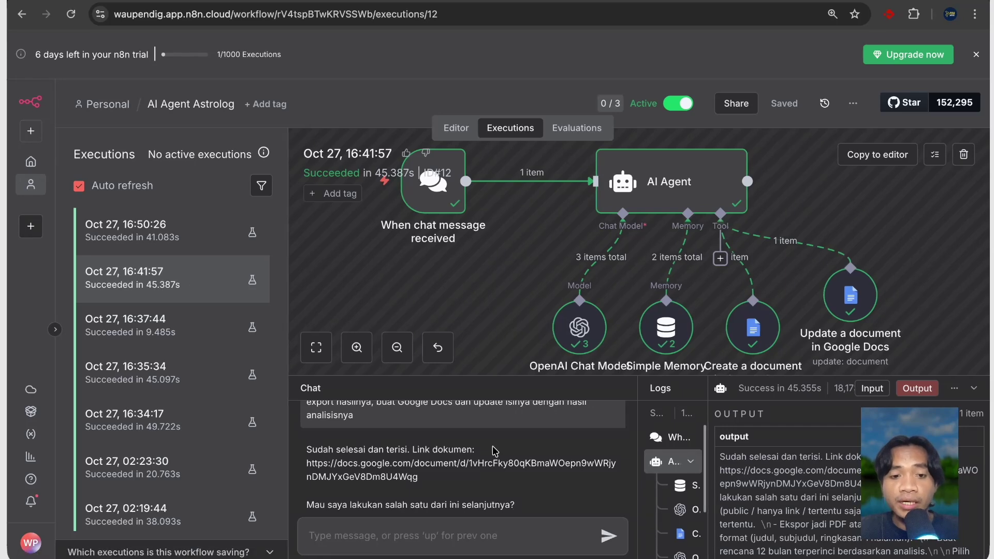
# Open the Oct 27, 16:35:34 execution, review its chat message, and copy the run to the editor
pyautogui.click(217, 353)
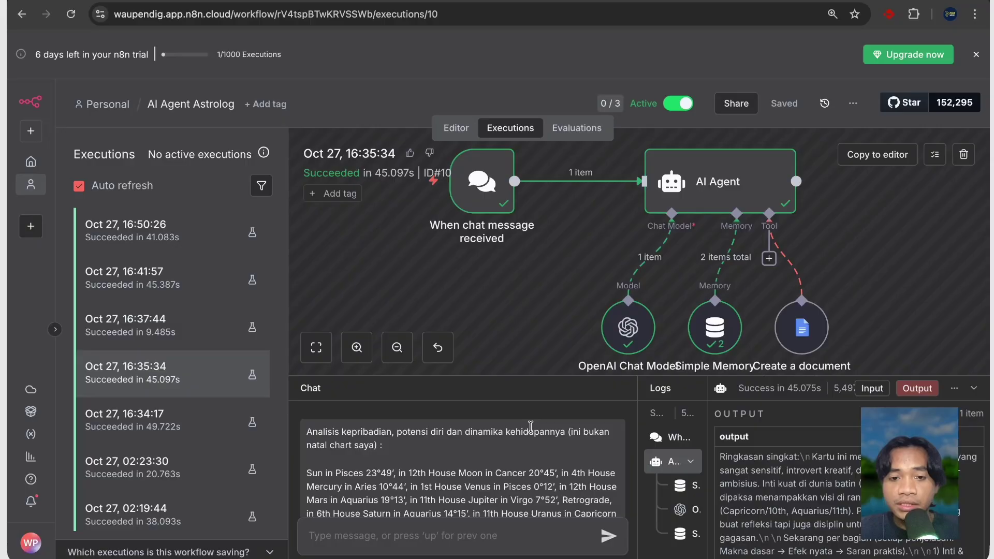
pyautogui.scroll(-5, 546, 481)
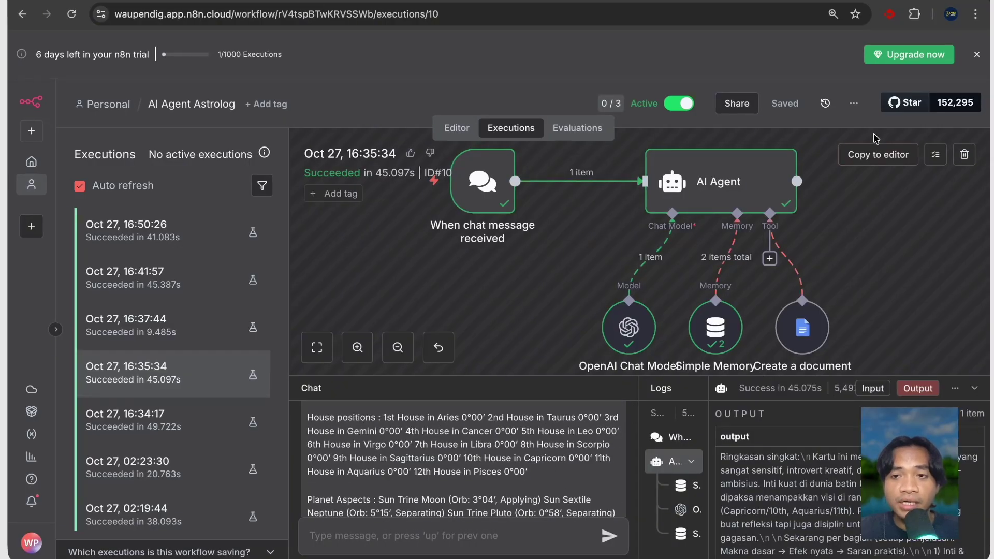
pyautogui.click(850, 160)
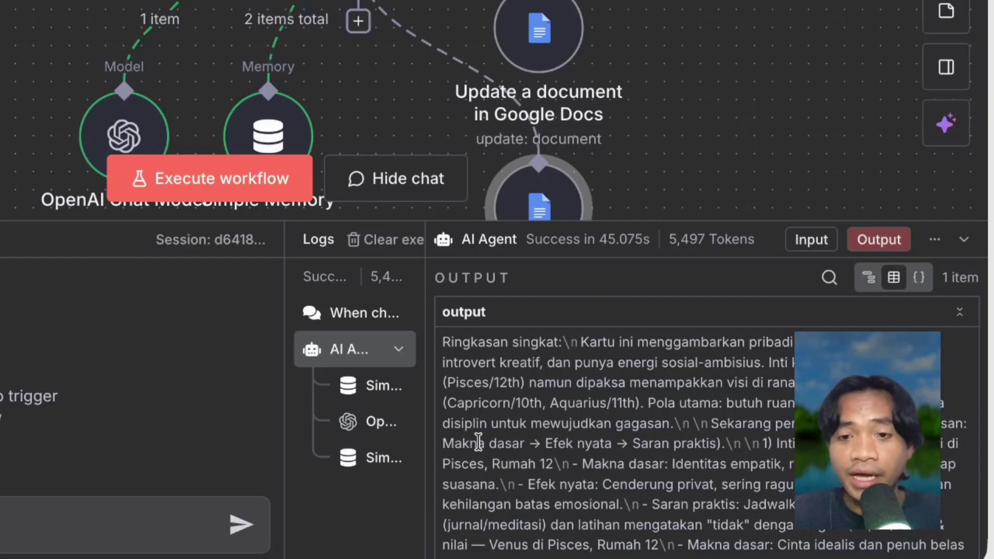
# Read the logged output of the AI Agent and of the chat message trigger
pyautogui.scroll(-10, 688, 470)
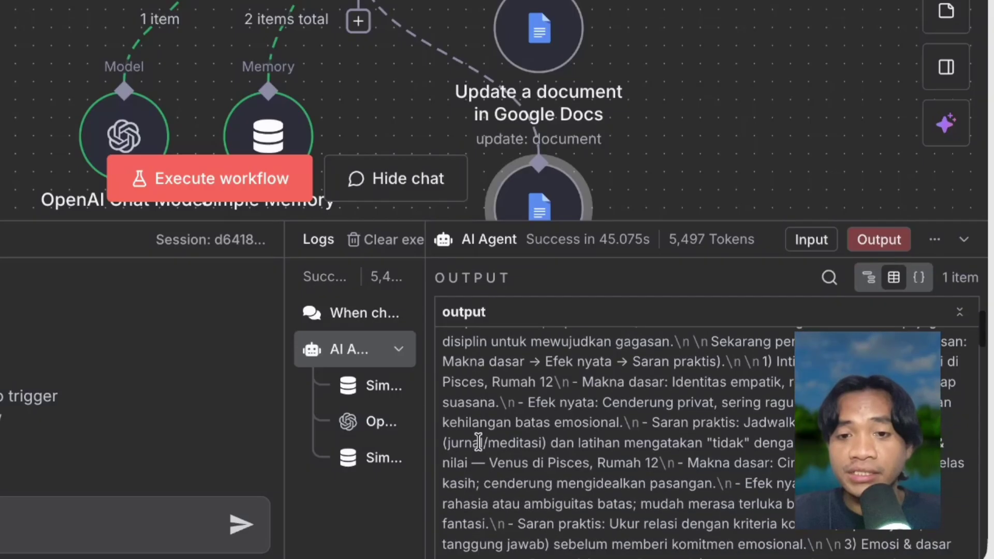
pyautogui.click(363, 313)
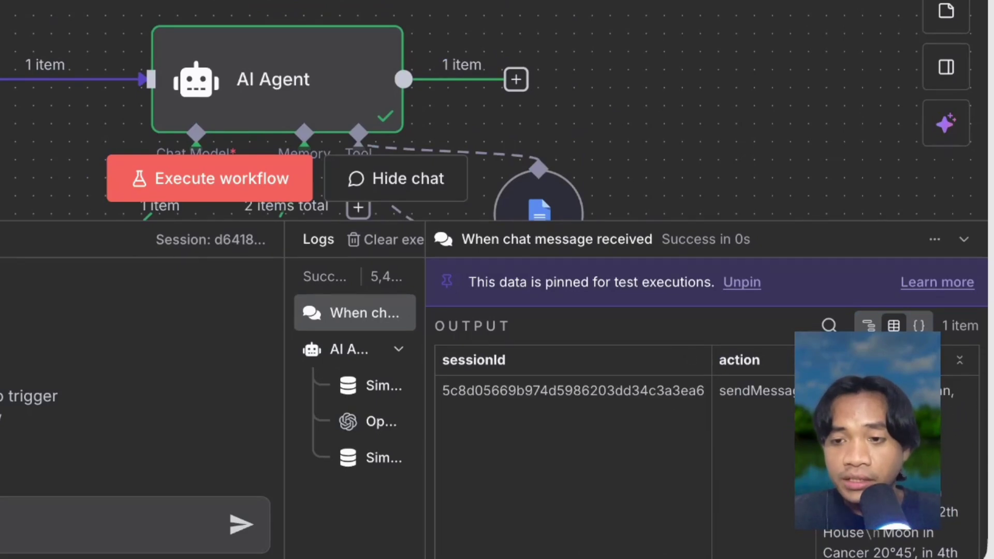
pyautogui.scroll(-10, 704, 455)
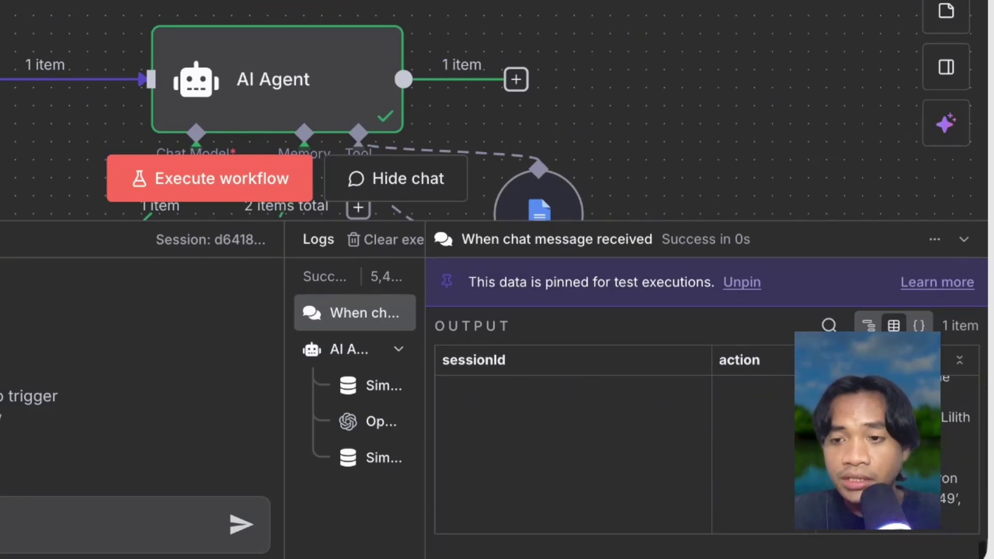
# Examine the chat trigger's output in schema, table and JSON views, ending in table view
pyautogui.click(869, 325)
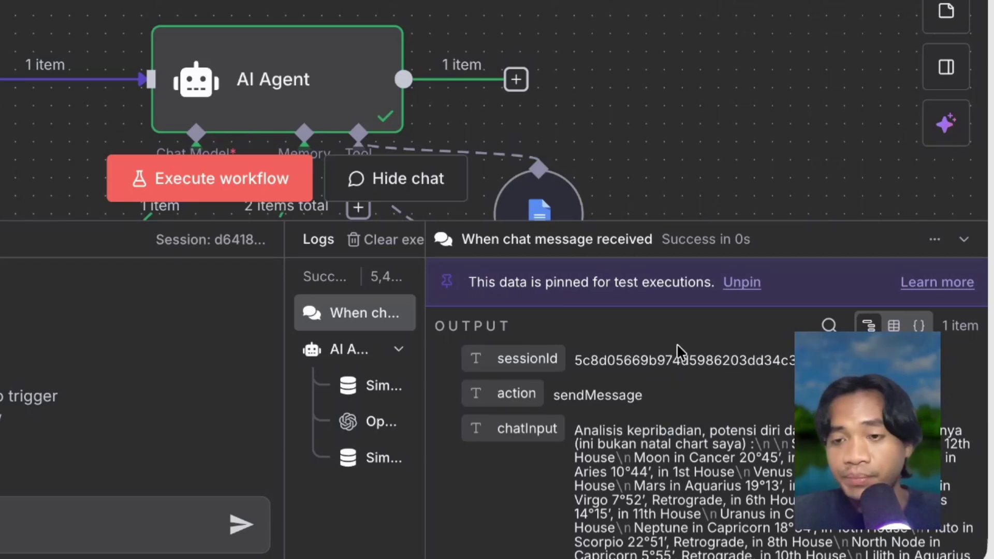
pyautogui.scroll(-1, 666, 344)
pyautogui.scroll(1, 666, 363)
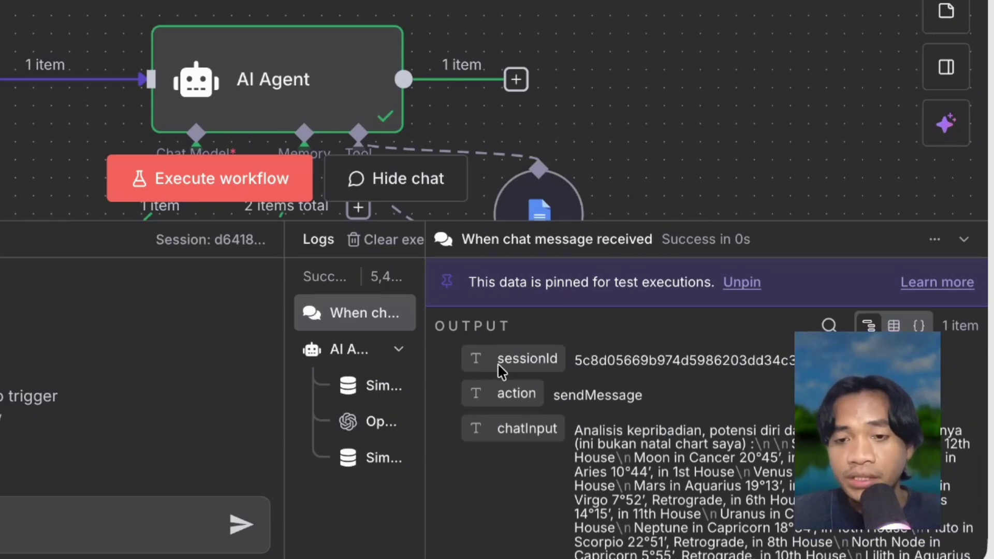
pyautogui.click(894, 326)
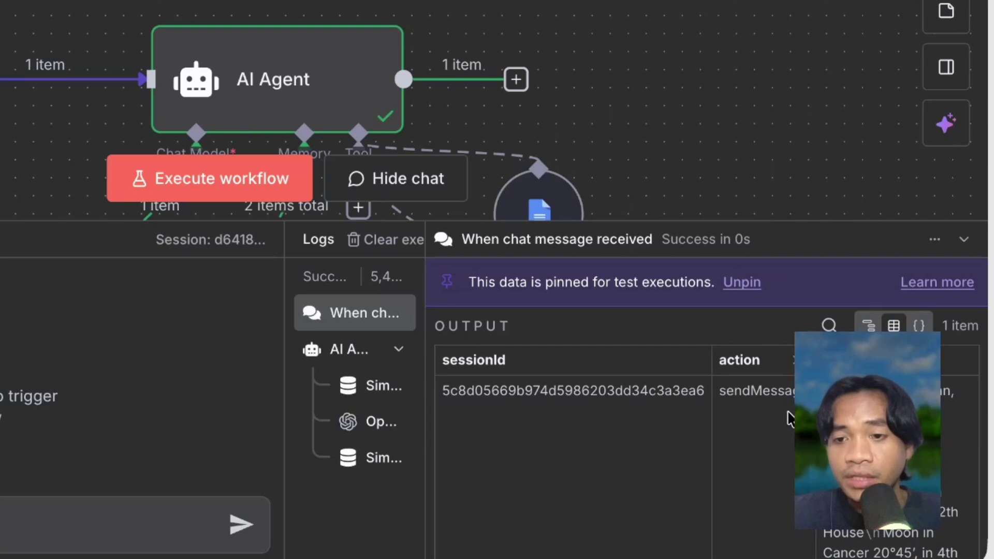
pyautogui.click(919, 325)
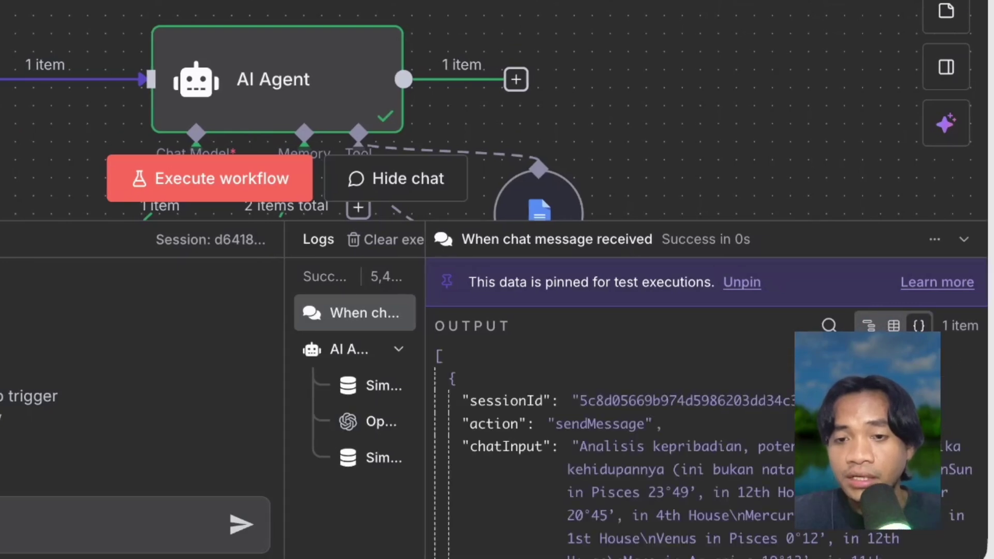
pyautogui.scroll(-2, 644, 423)
pyautogui.click(894, 325)
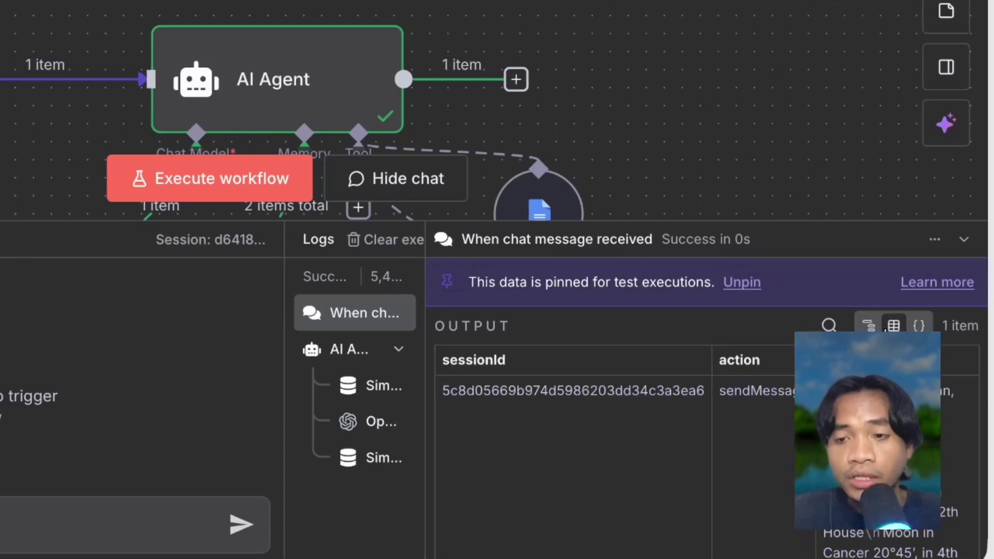
pyautogui.click(869, 325)
pyautogui.click(894, 325)
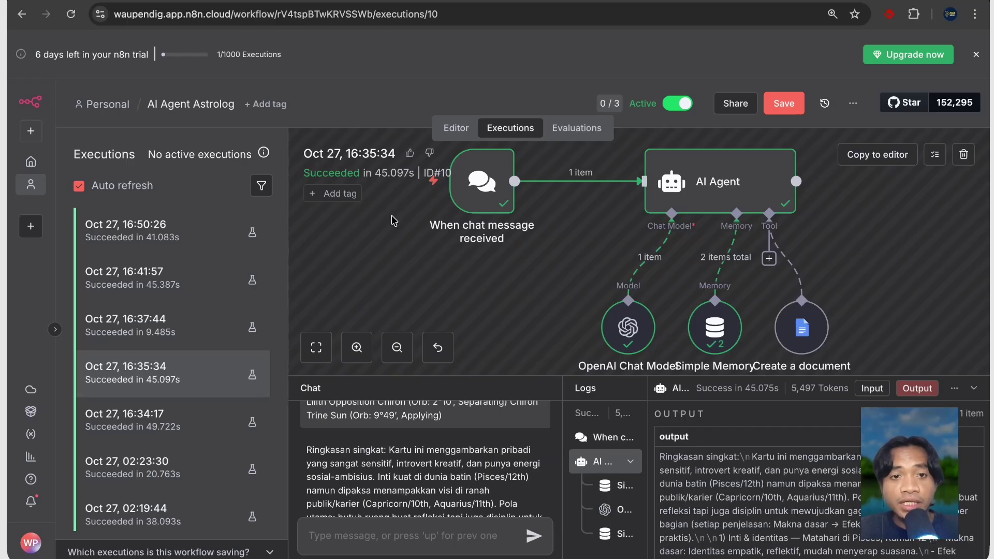
# Look at the tag options of the Oct 27, 16:35:34 execution and browse the list of past executions
pyautogui.click(352, 194)
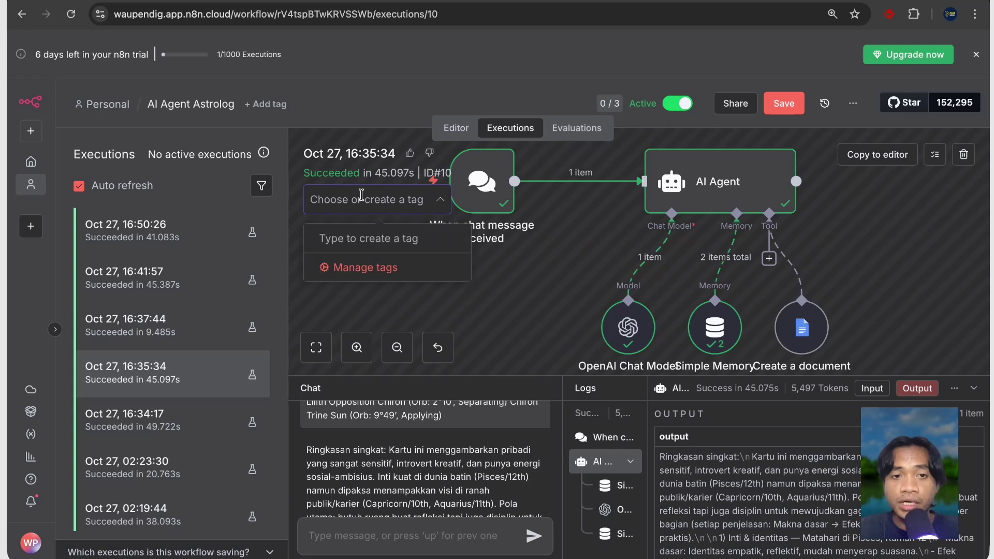
pyautogui.press('Escape')
pyautogui.scroll(-3, 134, 388)
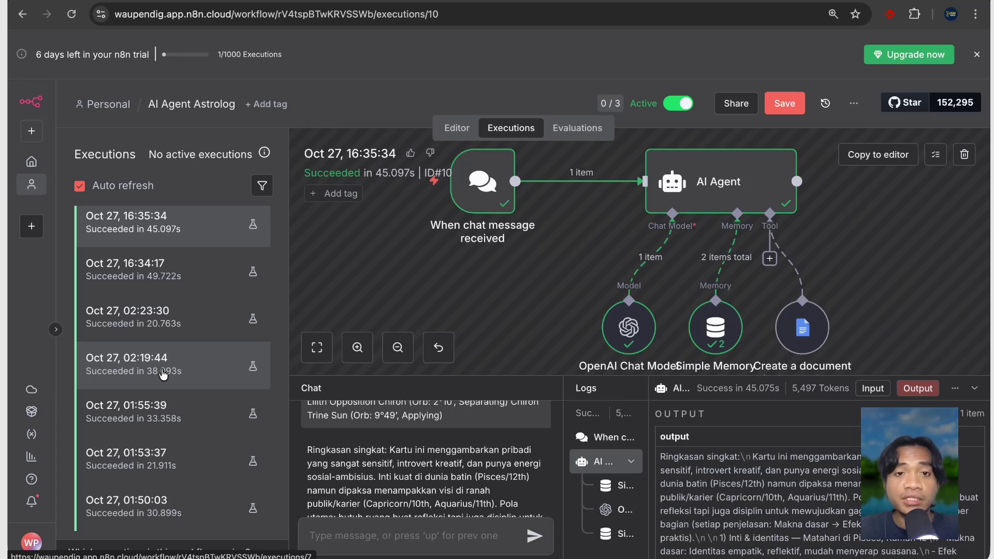
pyautogui.scroll(3, 171, 352)
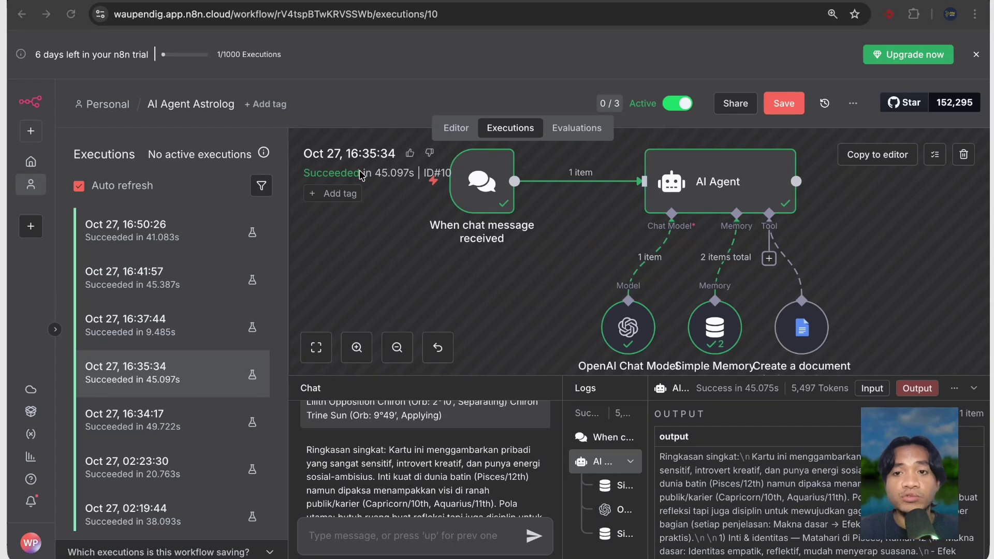
# Return to the workflow editor and examine the first Simple Memory log entry, expanding its input values
pyautogui.hotkey('alt', 'Left')
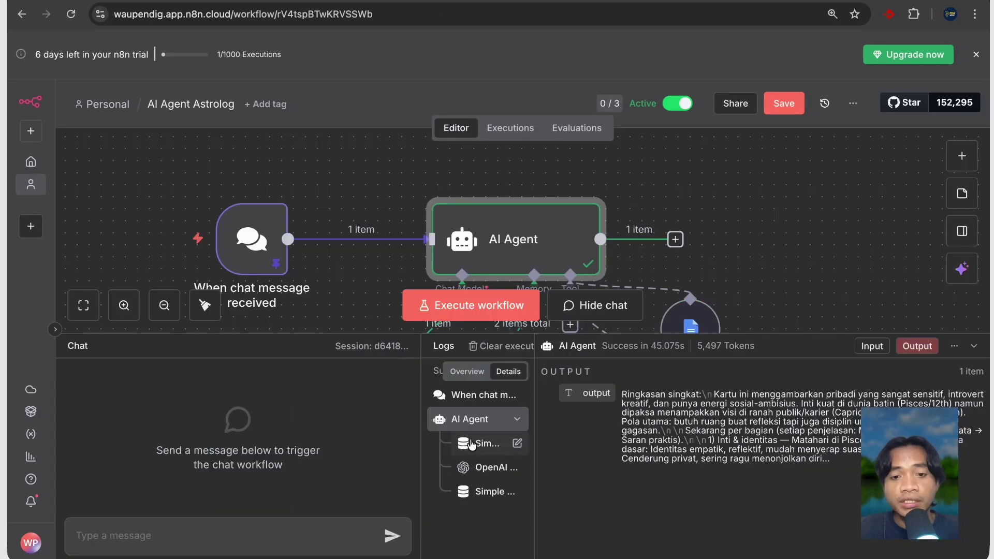
pyautogui.click(471, 444)
pyautogui.click(549, 408)
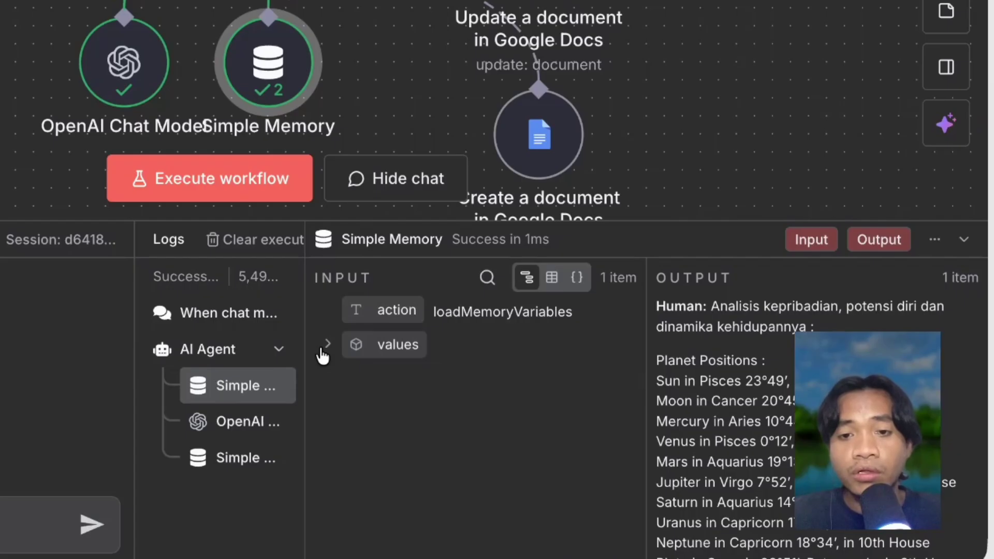
pyautogui.click(549, 407)
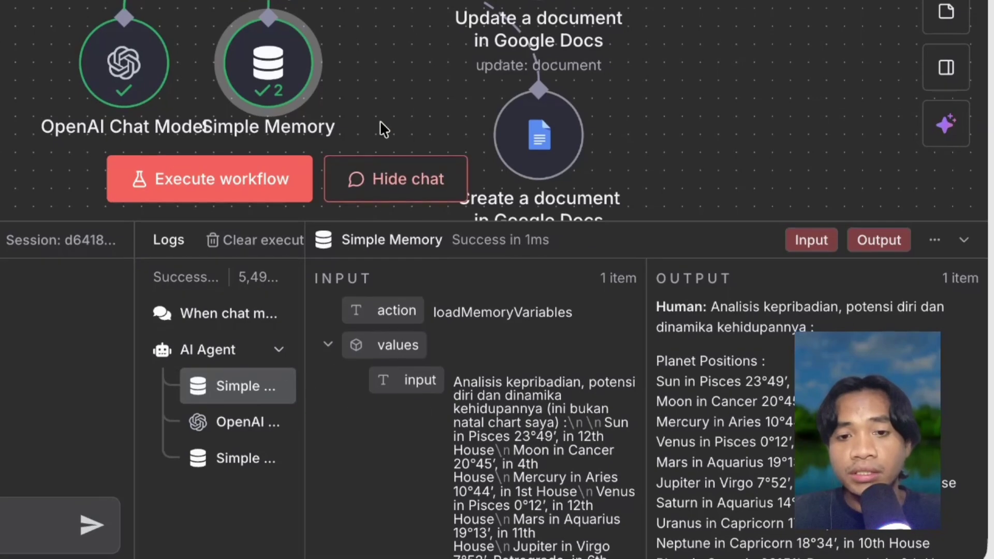
pyautogui.scroll(2, 383, 119)
pyautogui.scroll(1, 383, 120)
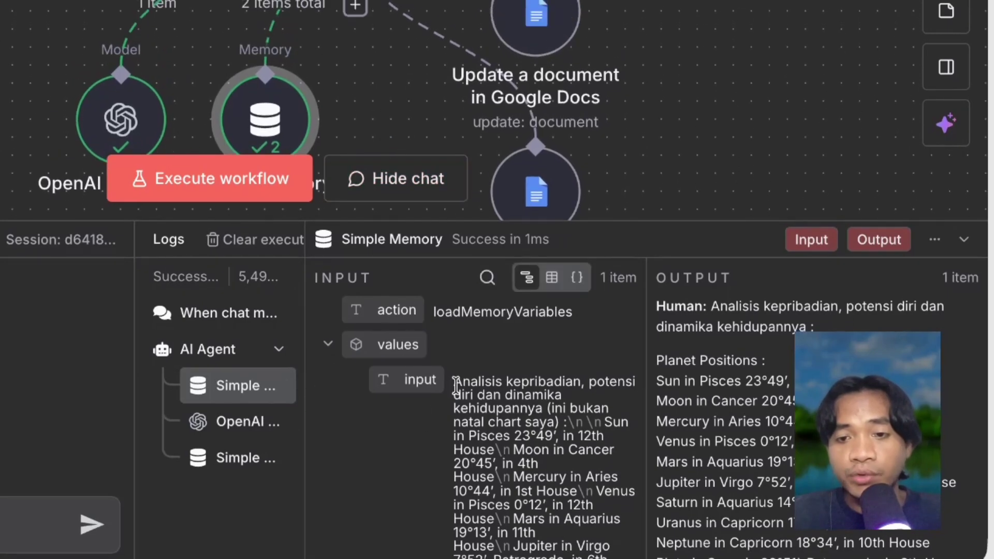
pyautogui.moveTo(680, 357); pyautogui.dragTo(692, 422)
# Examine the OpenAI Chat Model log entry's system prompt input and its output
pyautogui.click(223, 421)
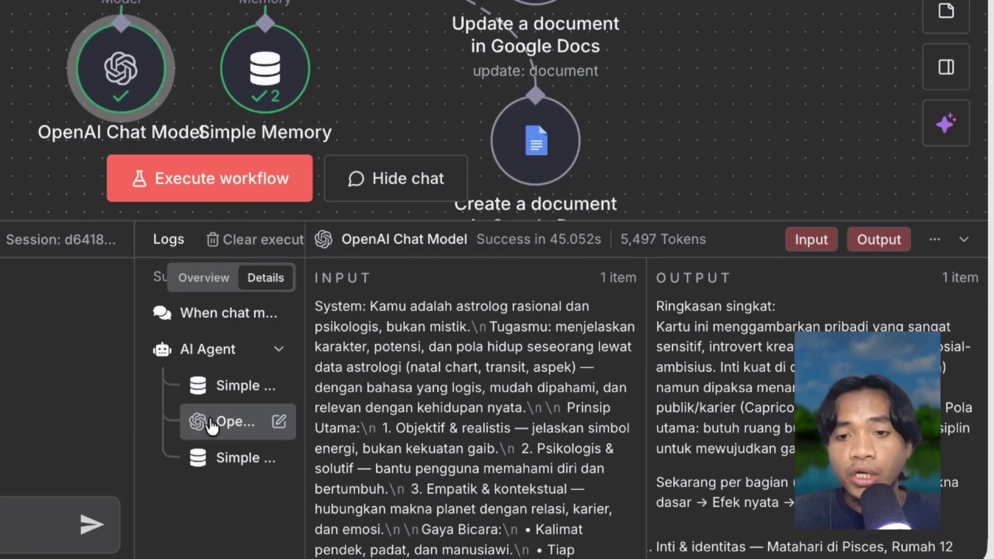
pyautogui.moveTo(313, 309); pyautogui.dragTo(399, 425)
pyautogui.click(680, 372)
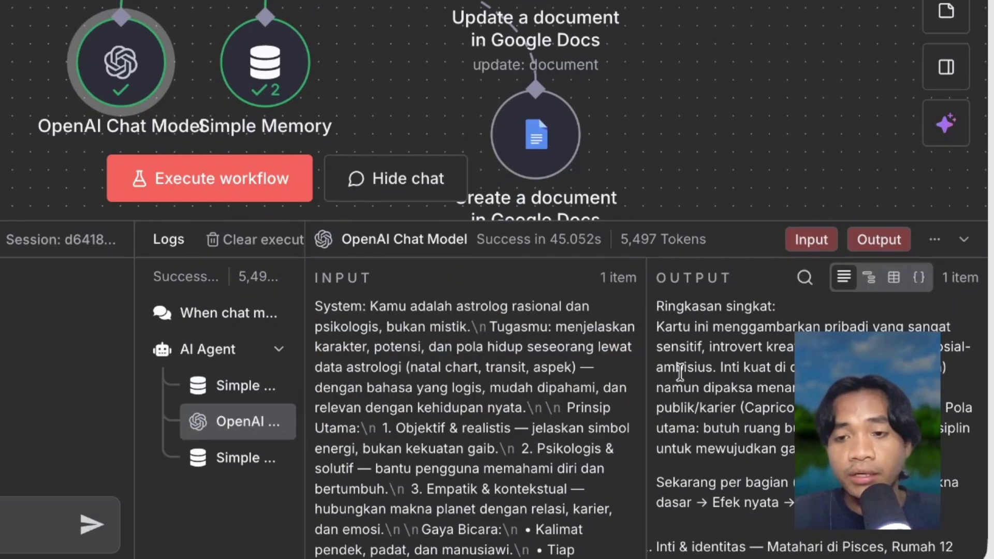
# Review the Simple Memory log entry again, covering its loadMemoryVariables action, input text and Human message output
pyautogui.click(212, 458)
pyautogui.click(217, 393)
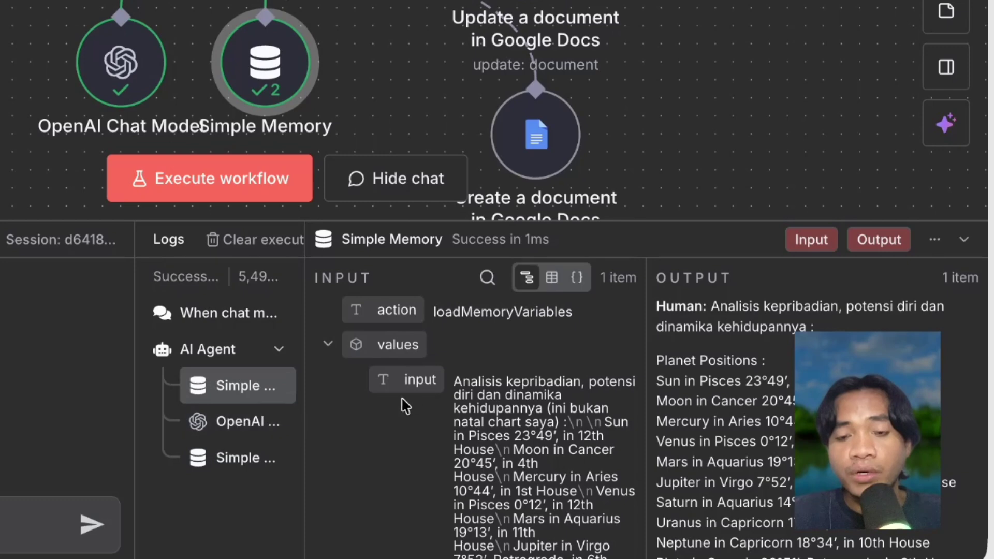
pyautogui.scroll(-2, 456, 409)
pyautogui.scroll(2, 466, 382)
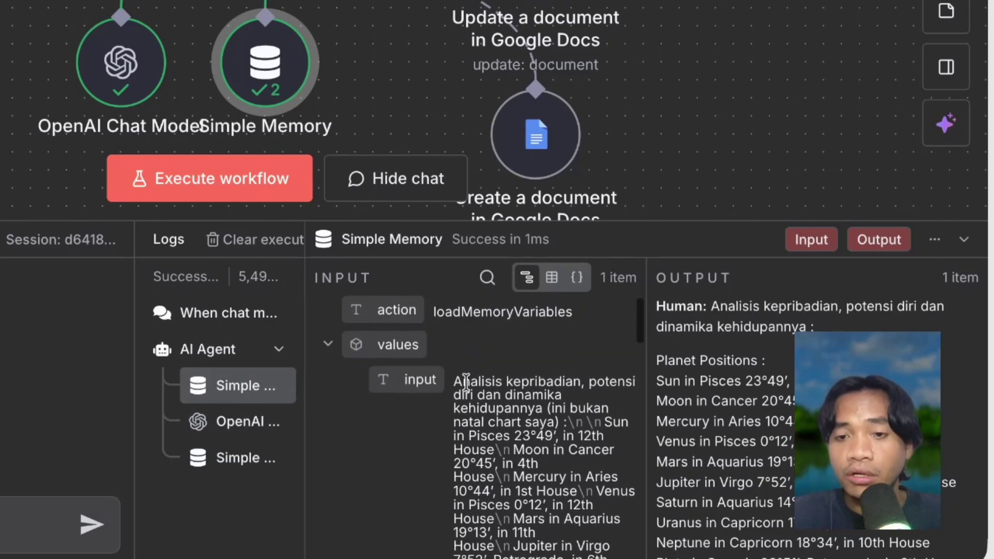
pyautogui.doubleClick(487, 308)
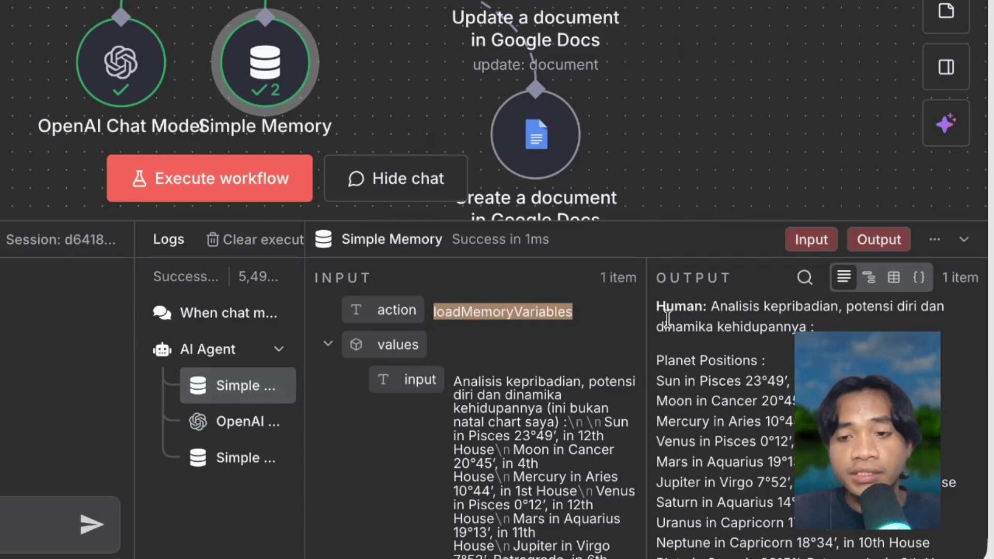
pyautogui.scroll(-1, 667, 316)
pyautogui.moveTo(657, 351); pyautogui.dragTo(776, 395)
pyautogui.scroll(-2, 777, 395)
# Check the AI Agent's token usage for the Oct 27, 16:35:34 and 16:37:44 executions
pyautogui.click(202, 349)
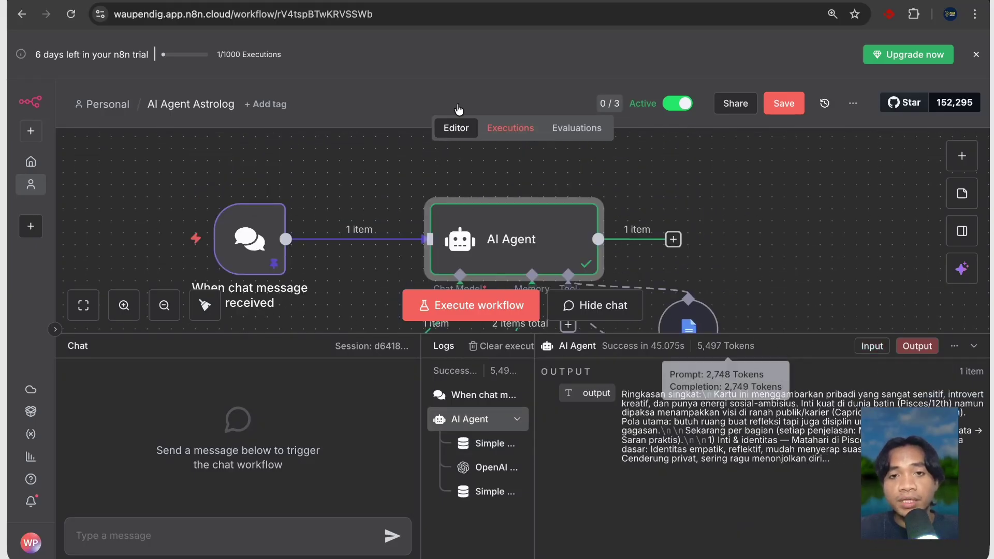
pyautogui.click(493, 130)
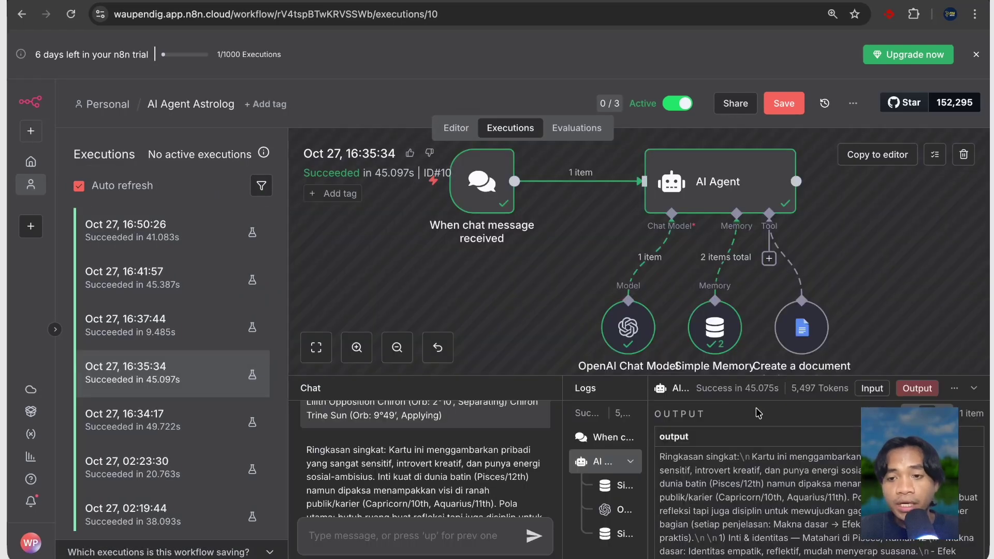
pyautogui.moveTo(792, 324)
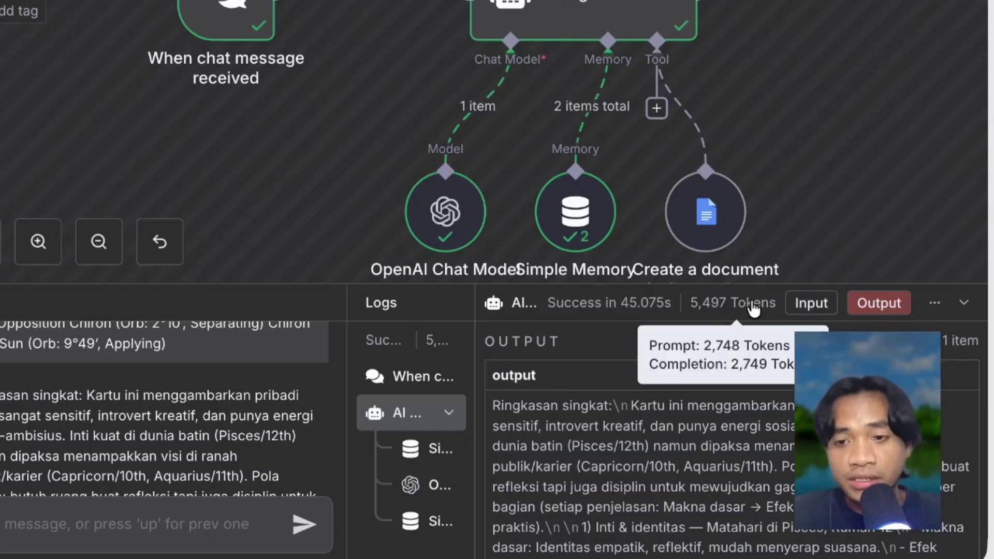
pyautogui.moveTo(749, 301)
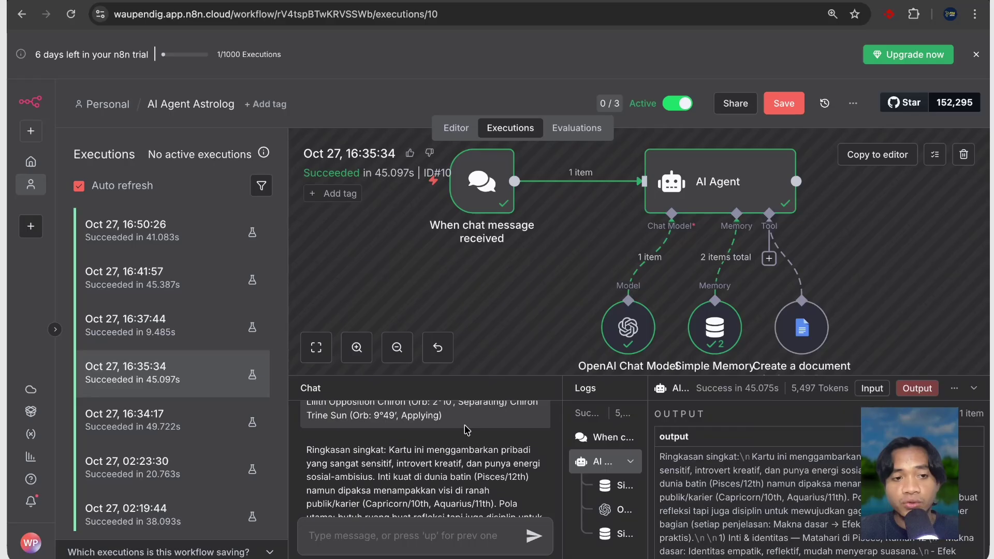
pyautogui.click(182, 327)
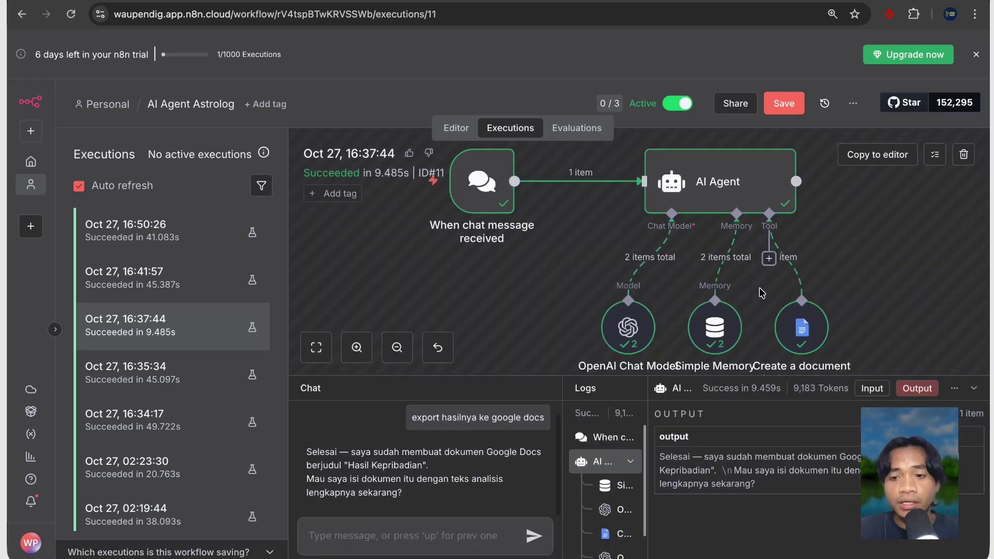
pyautogui.moveTo(815, 395)
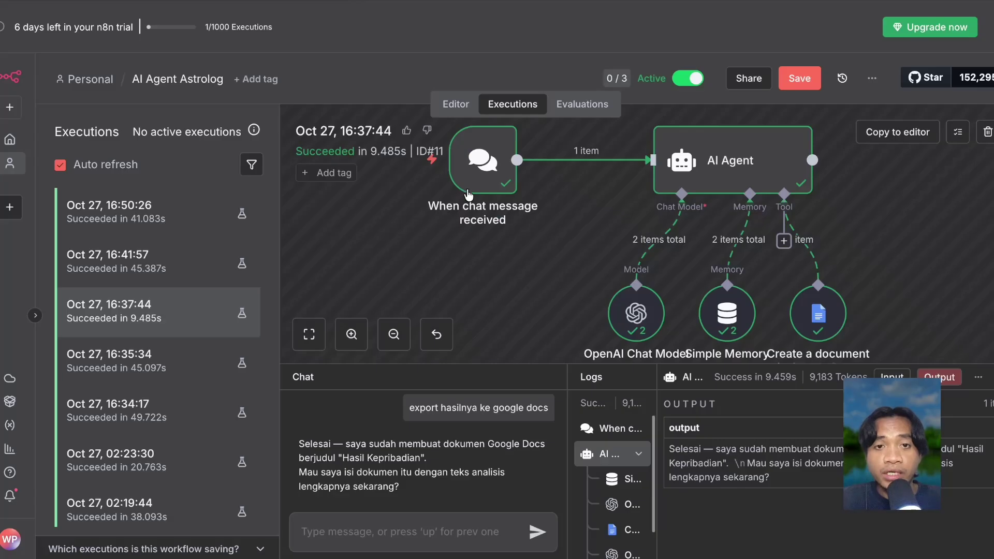
# Open the OpenAI Chat Model node in the workflow editor and search its model list for "nano"
pyautogui.click(456, 104)
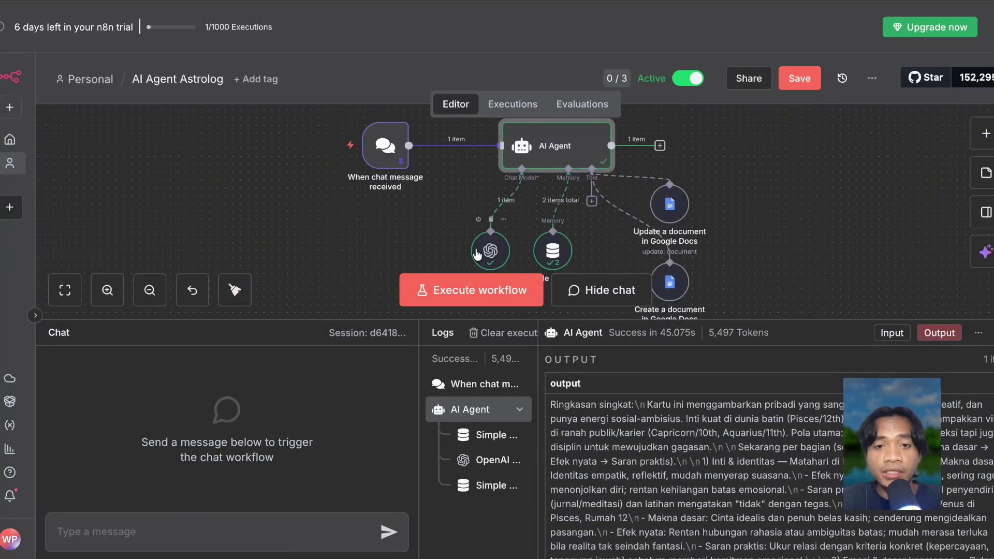
pyautogui.click(477, 254)
pyautogui.doubleClick(477, 254)
pyautogui.click(438, 179)
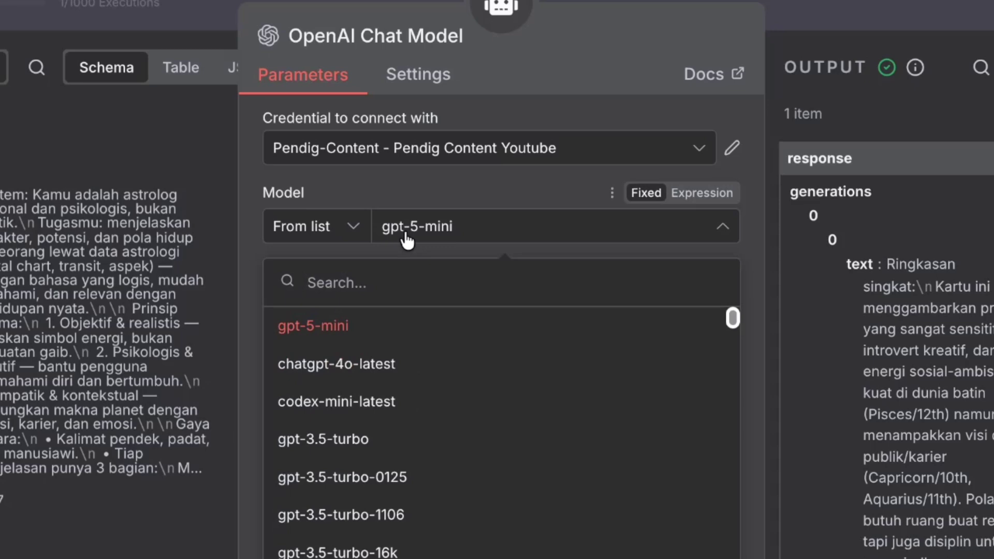
pyautogui.write('nano')
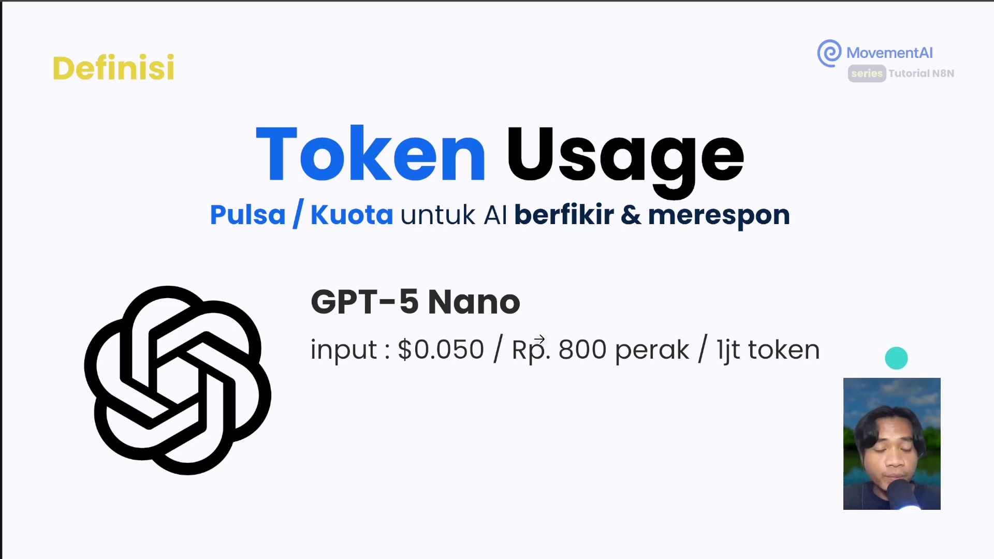
pyautogui.press('Right')
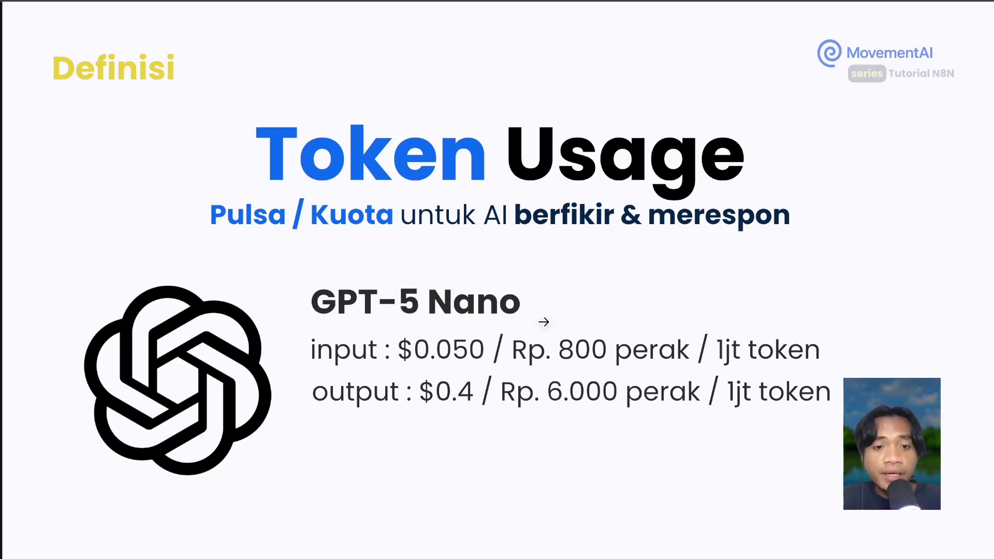
pyautogui.press('Right')
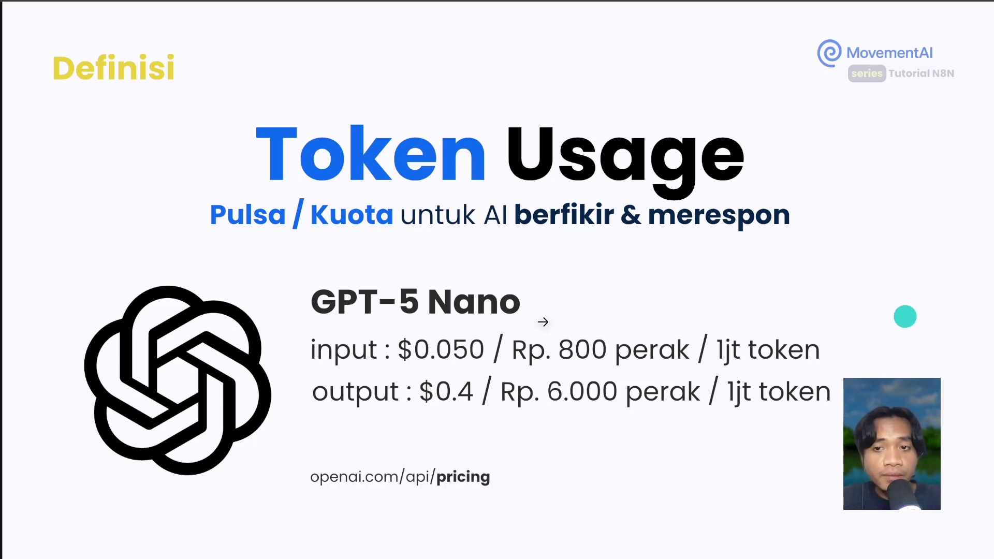